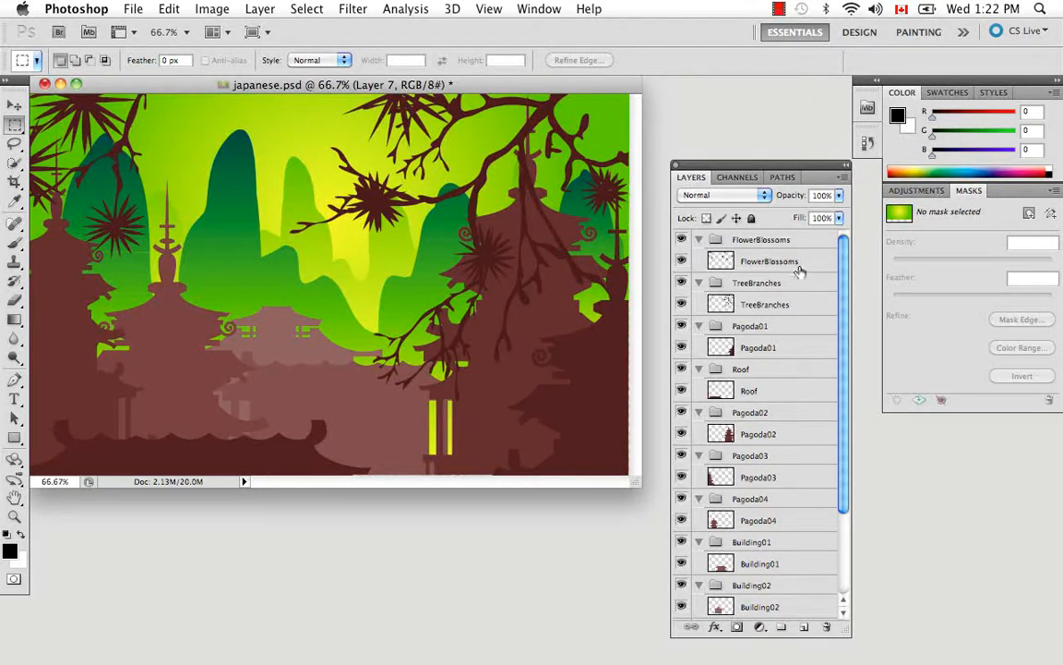
Step: Examine the FlowerBlossoms and TreeBranches groups by collapsing and expanding FlowerBlossoms and toggling each group's visibility off and on
left_click(702, 241)
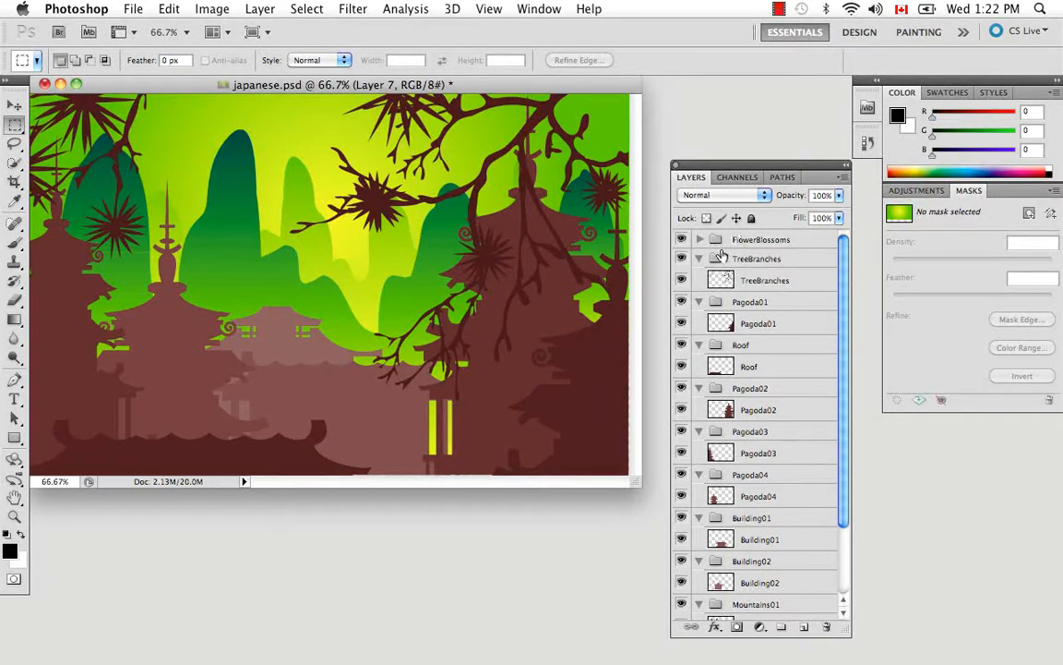
left_click(699, 240)
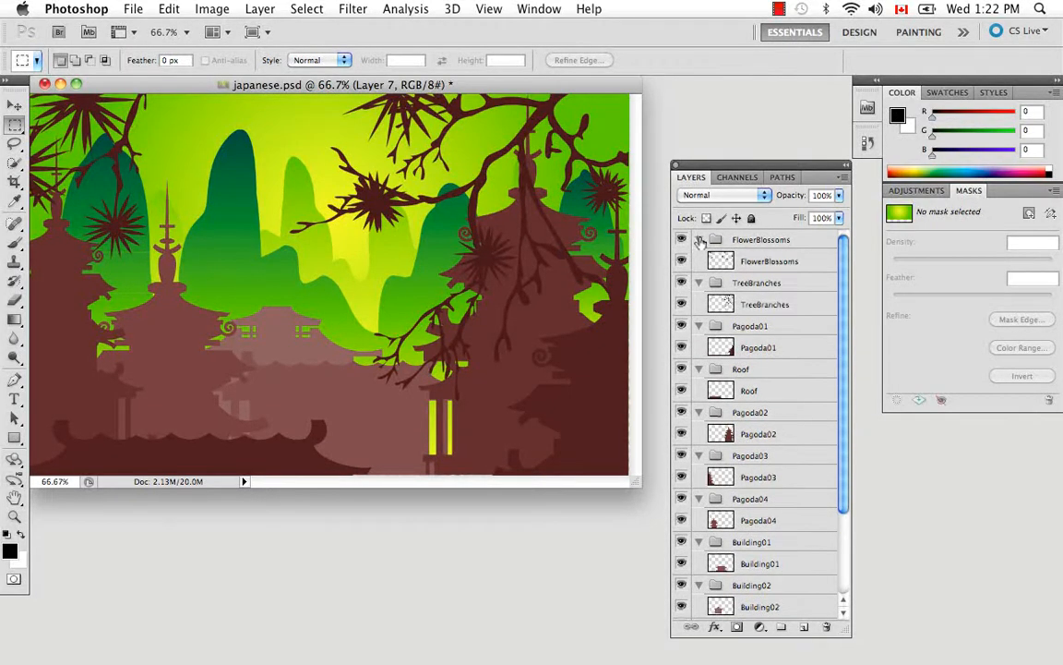
left_click(682, 240)
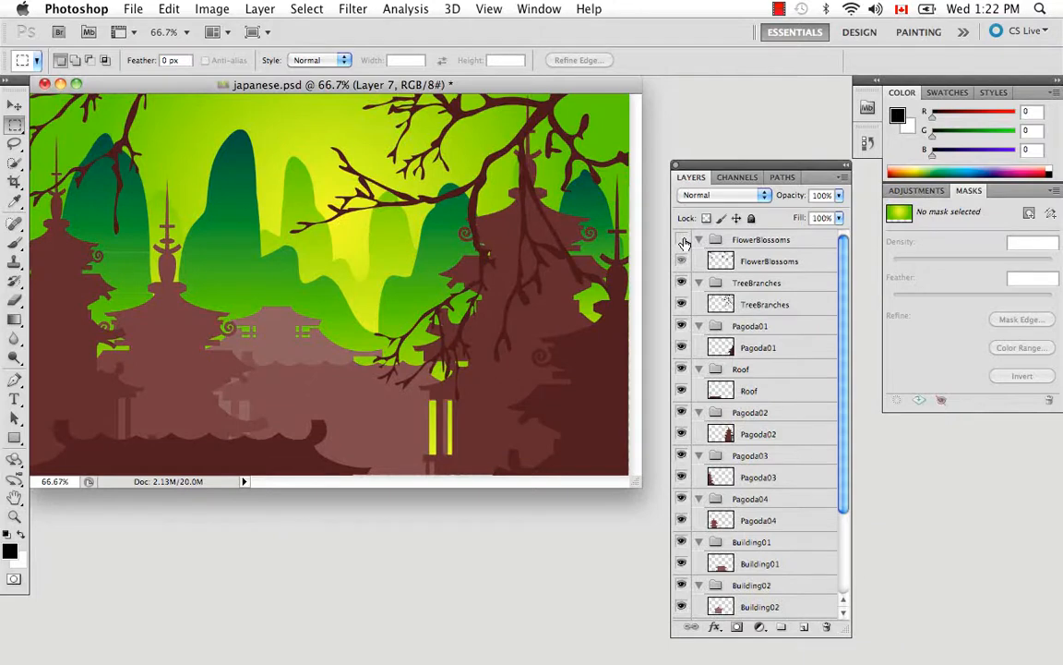
left_click(682, 241)
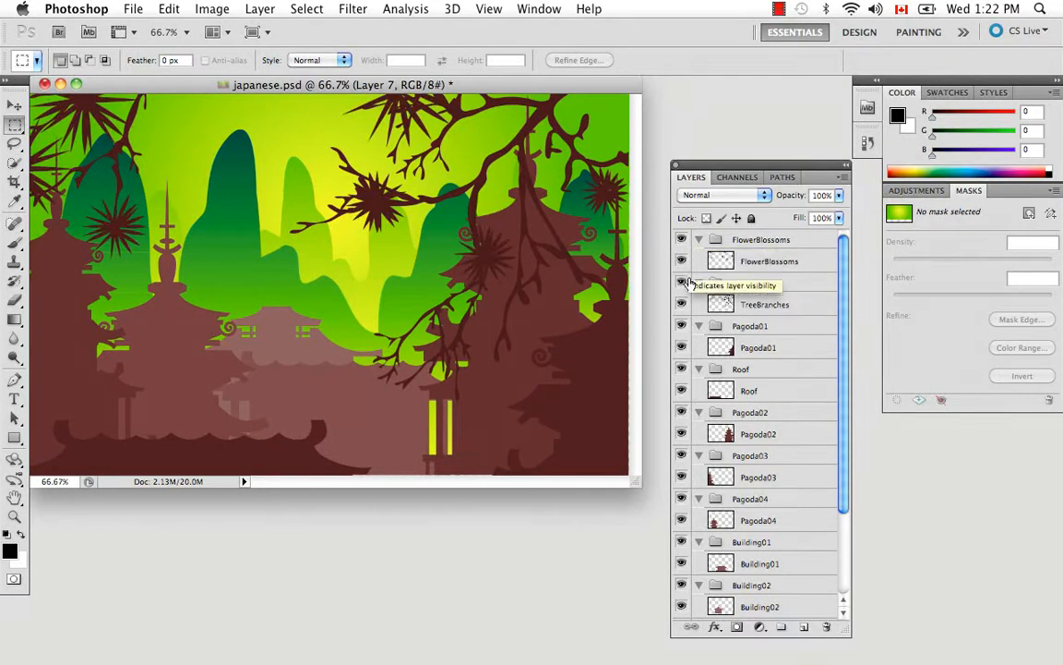
left_click(683, 283)
left_click(682, 283)
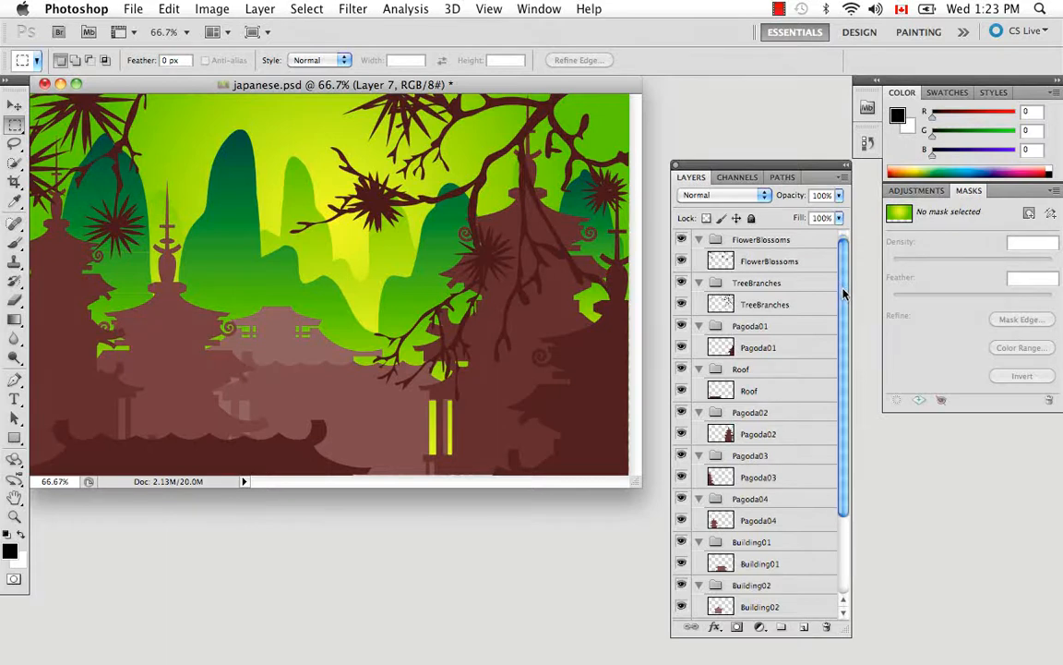
Step: Check what Layer 7 contains at the end of the layer stack by hiding and showing it
left_click_drag(842, 292, 850, 399)
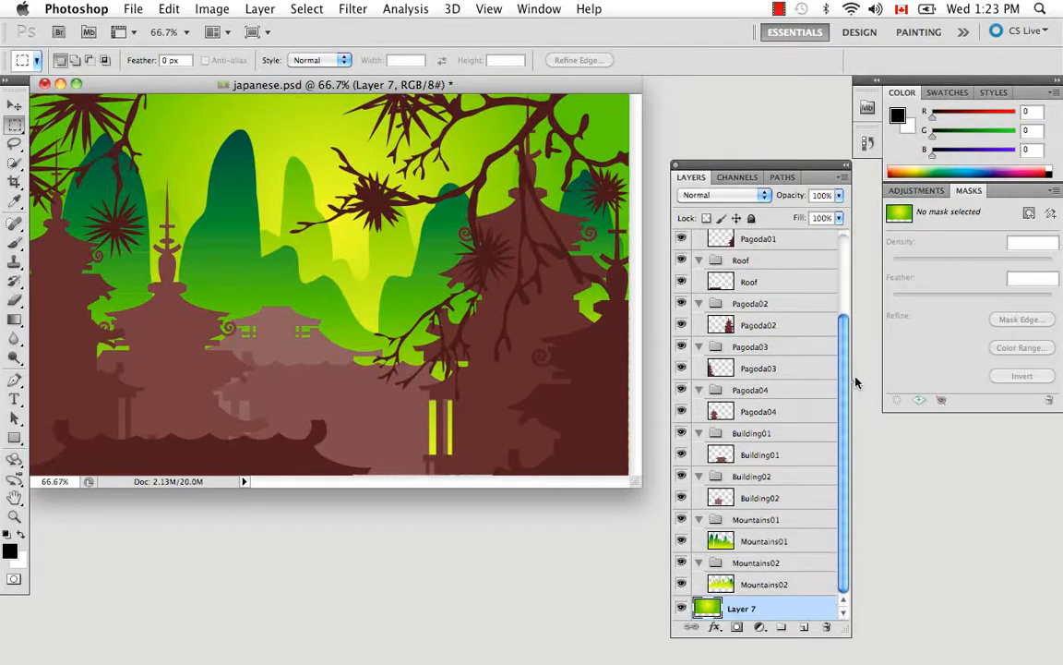
left_click(682, 609)
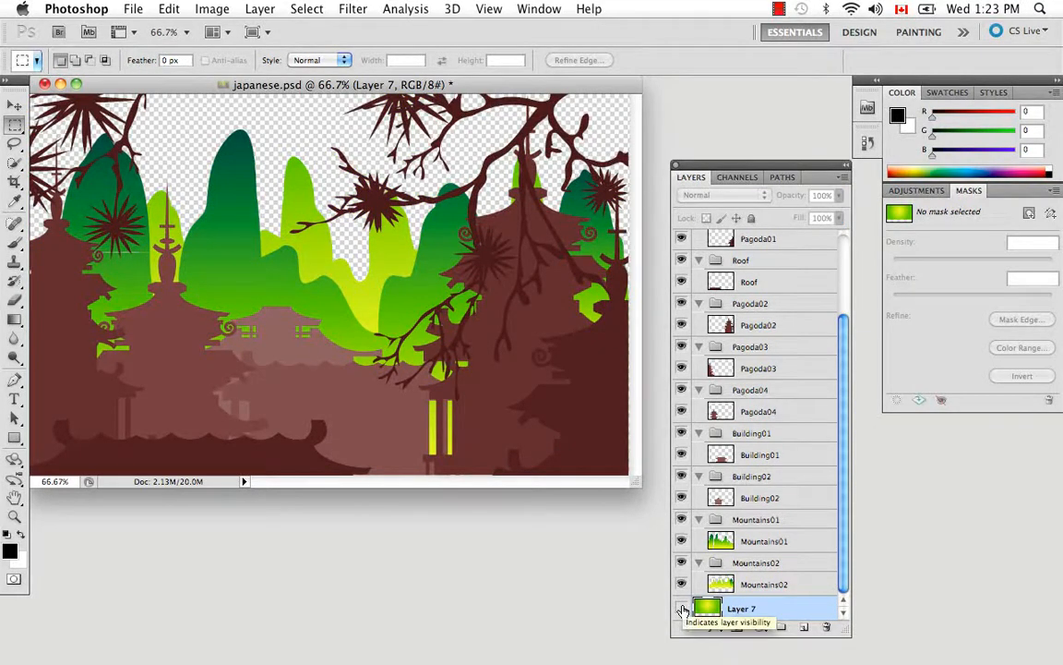
left_click(682, 610)
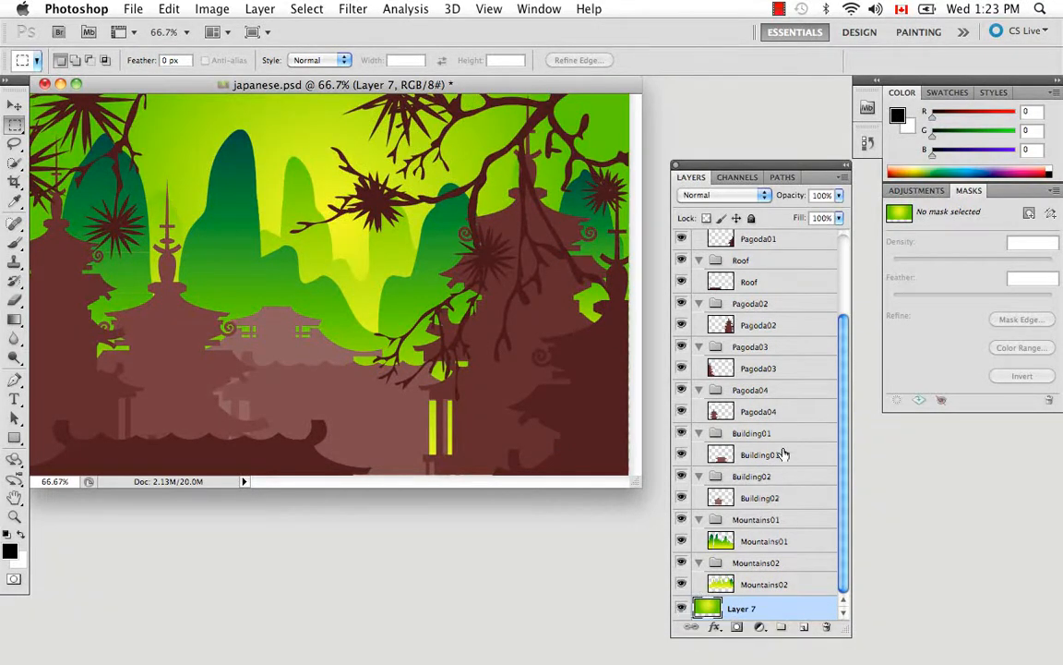
Step: Create a new group named BG from Layer 7, keeping Pass Through mode and 100% opacity
left_click(840, 180)
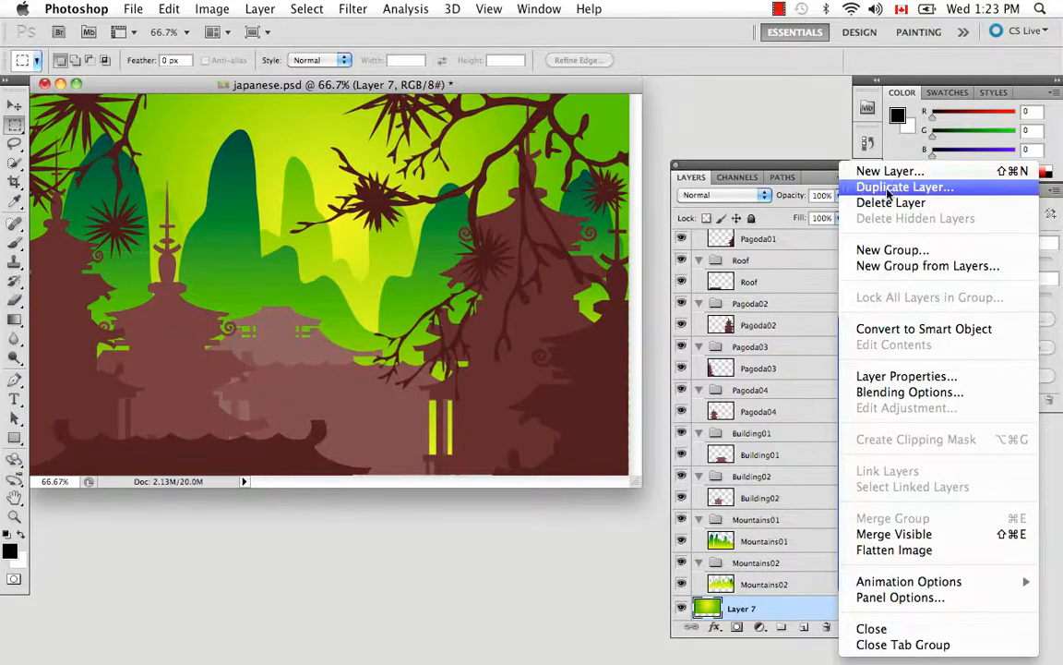
left_click(1025, 268)
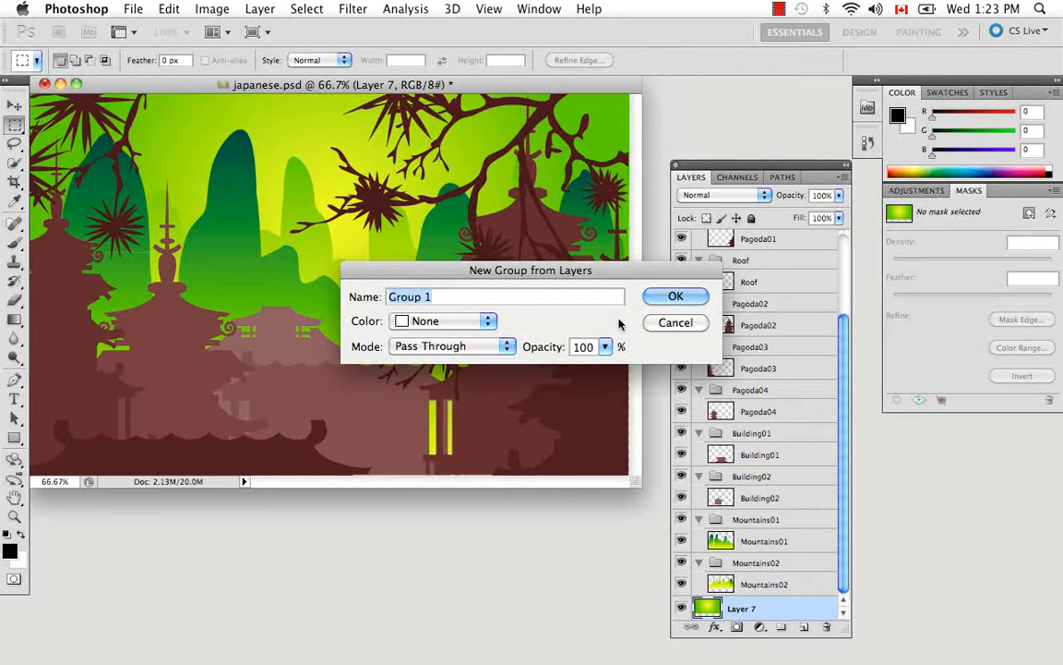
key("BackSpace")
type("BG")
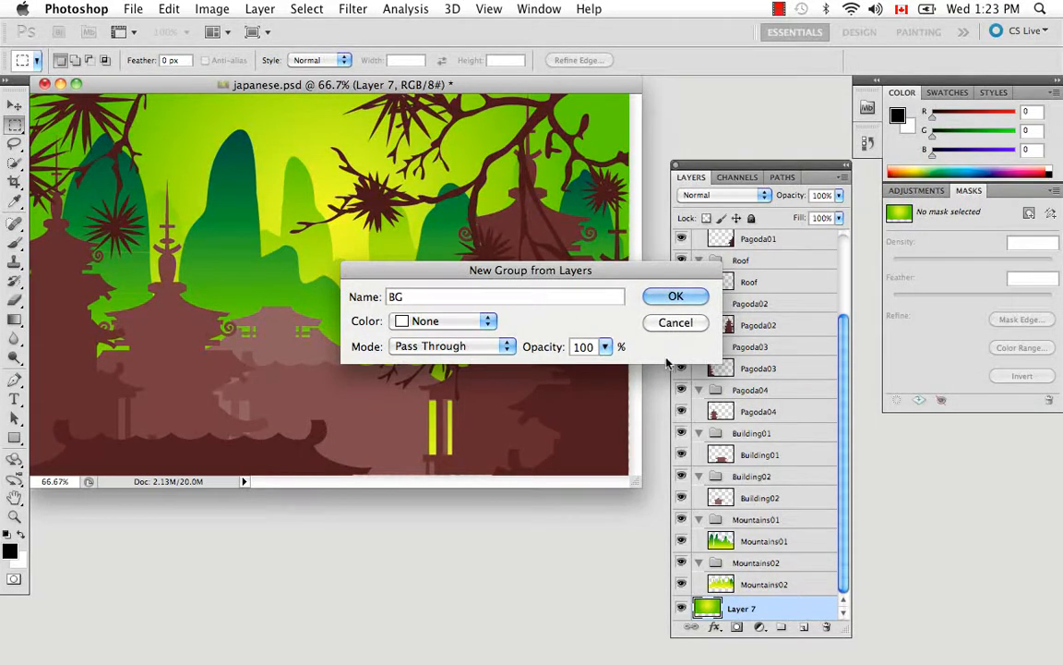
left_click(679, 298)
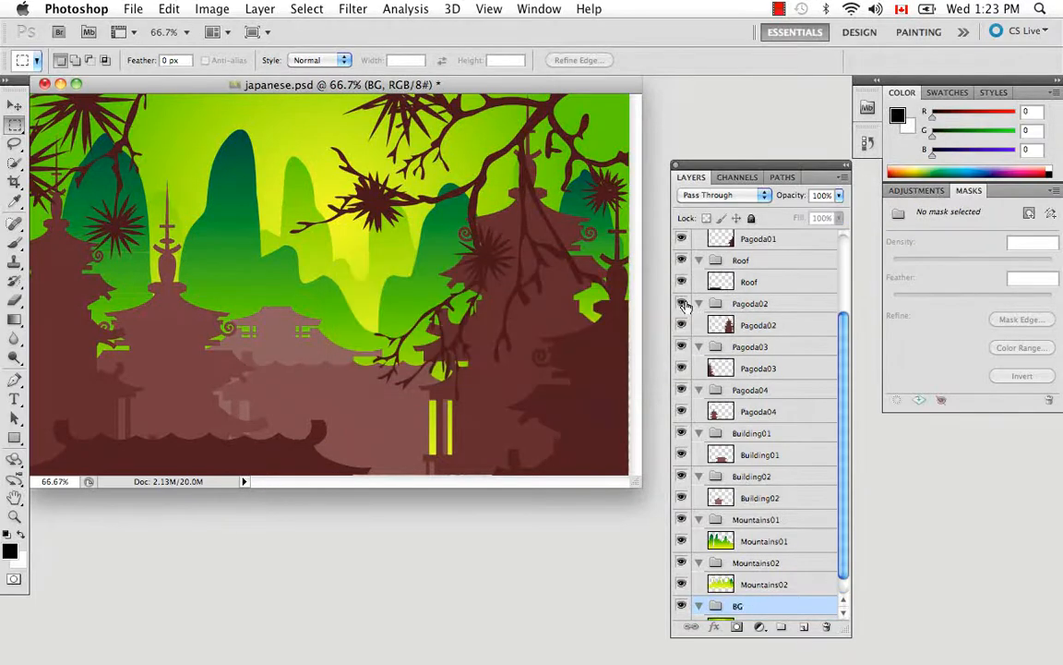
left_click_drag(842, 361, 845, 397)
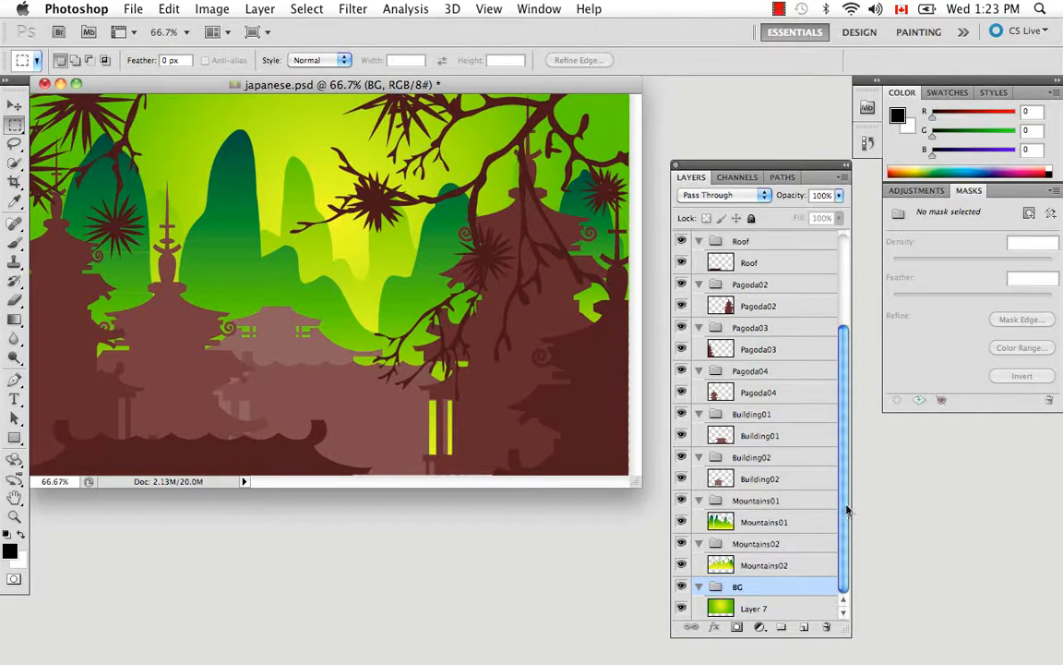
left_click_drag(847, 506, 848, 416)
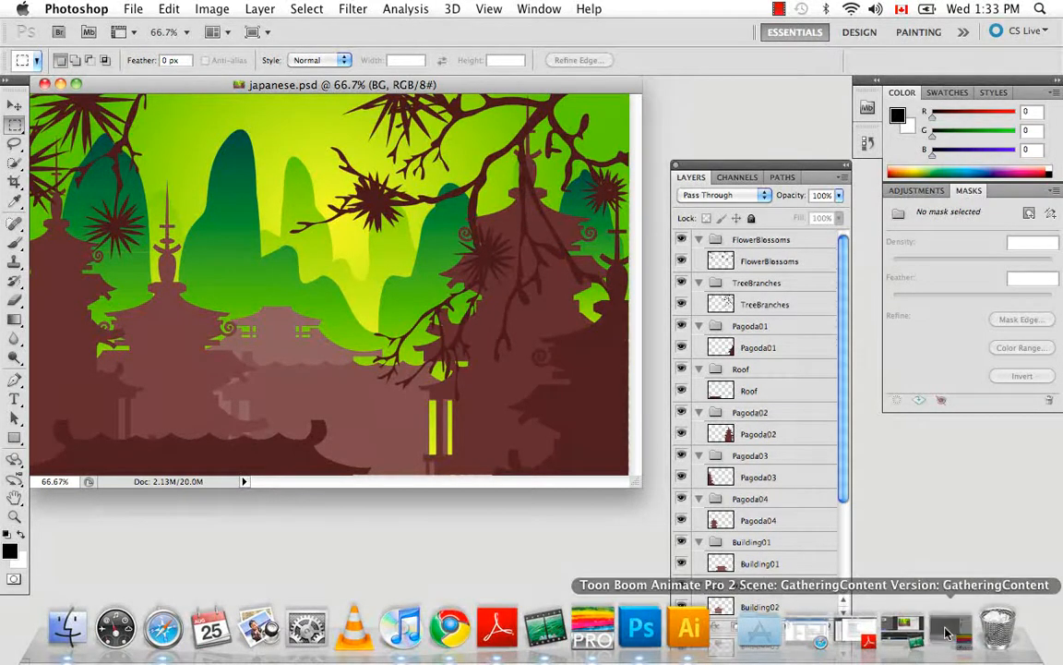
Step: Switch to Toon Boom Animate Pro and choose japanese.psd from the Source folder as the image to import
left_click(942, 630)
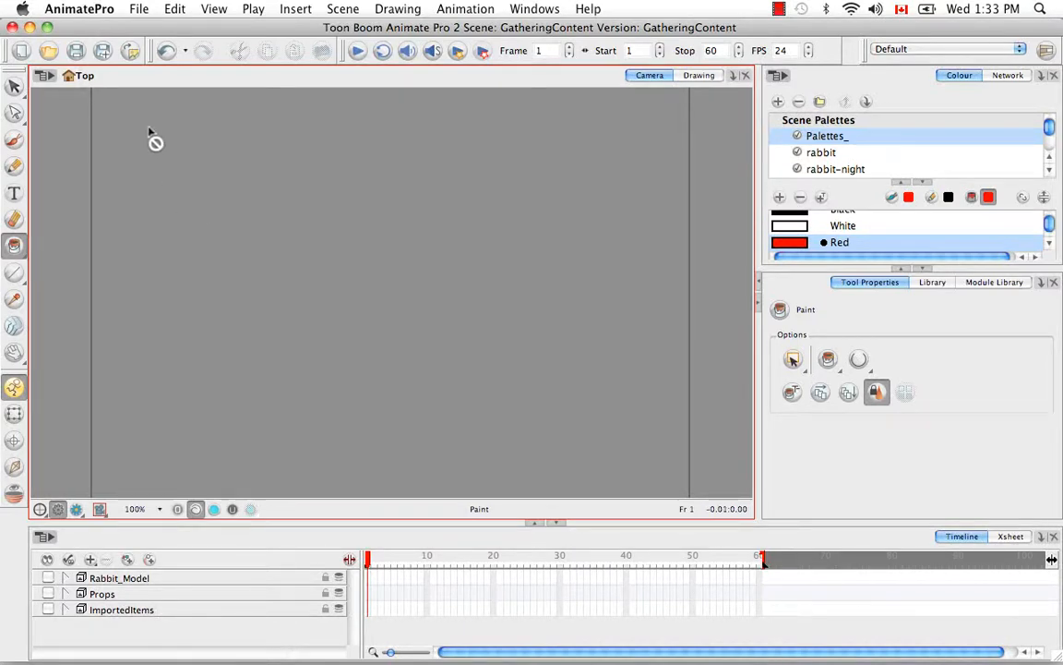
left_click(143, 13)
mouse_move(185, 215)
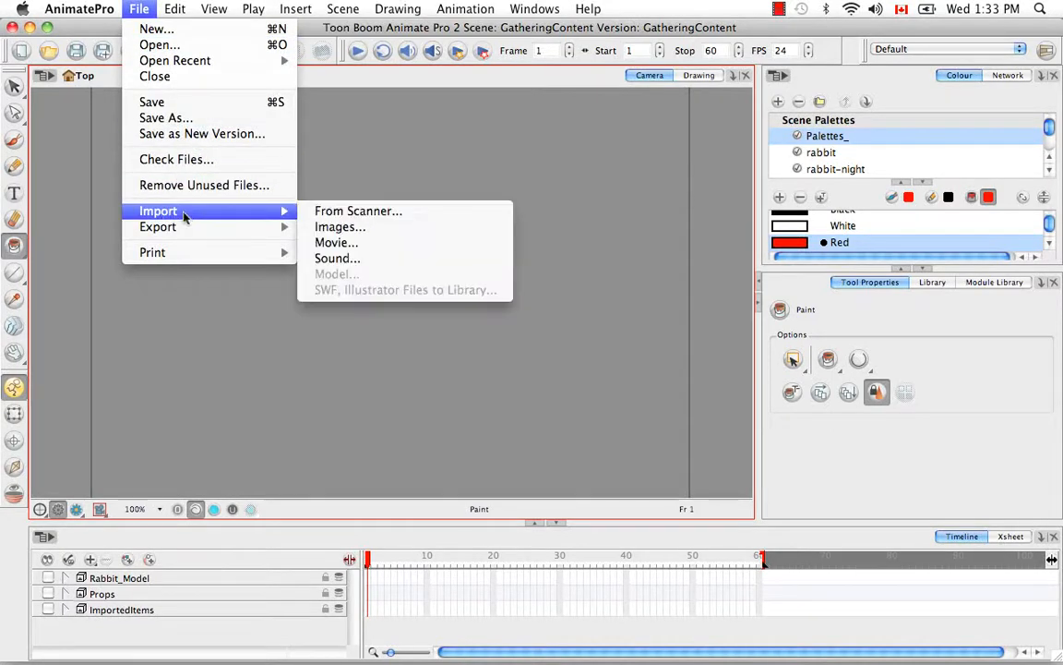
left_click(397, 212)
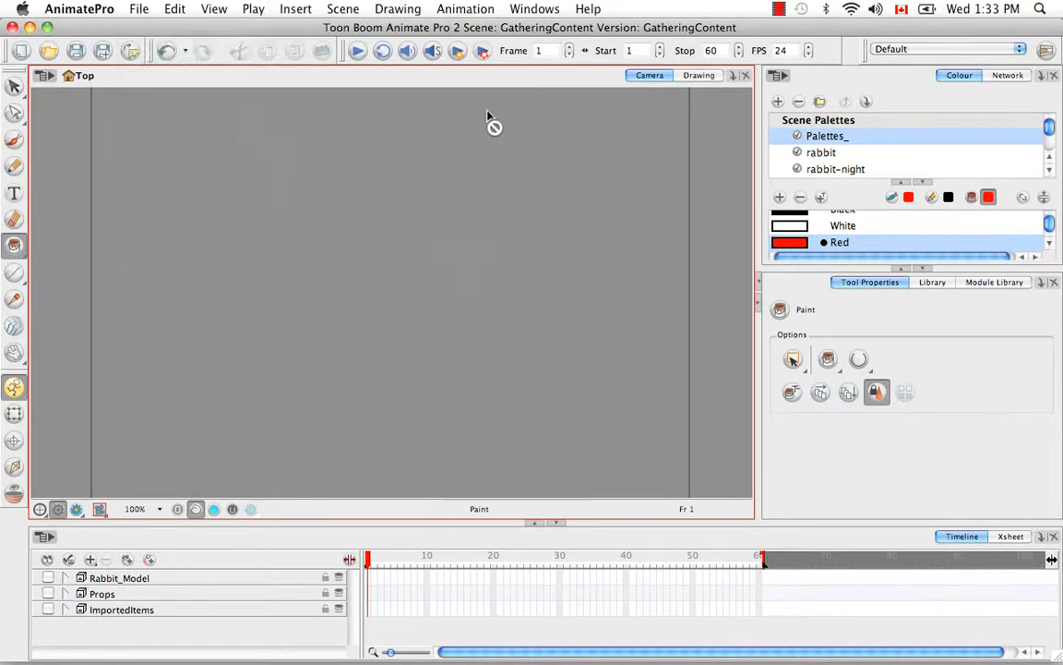
left_click(132, 55)
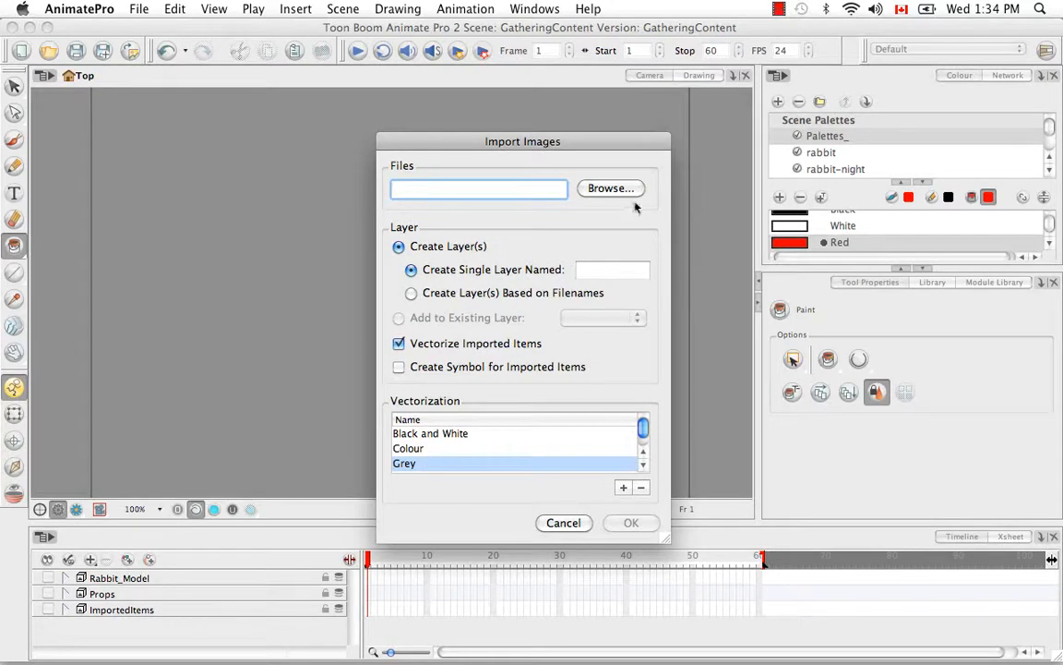
left_click(610, 189)
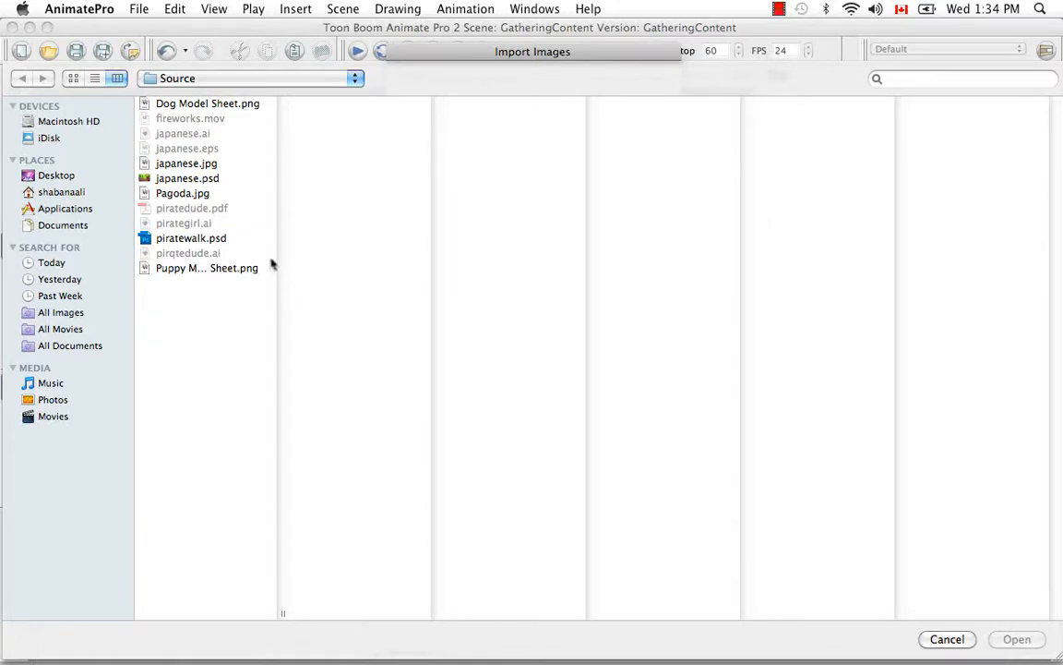
left_click(211, 181)
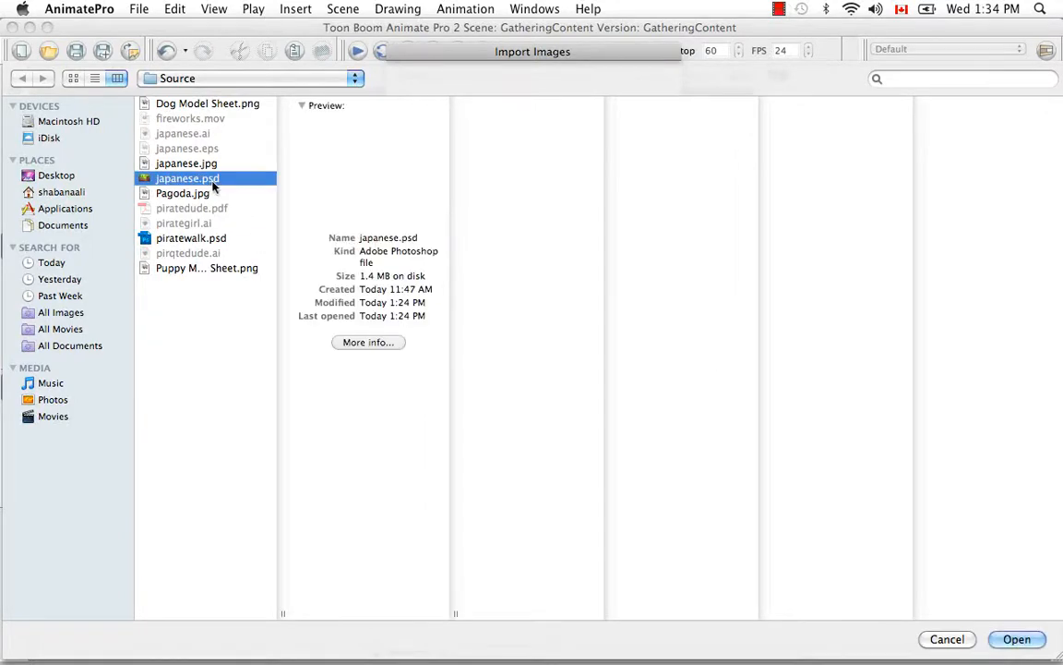
left_click(1019, 639)
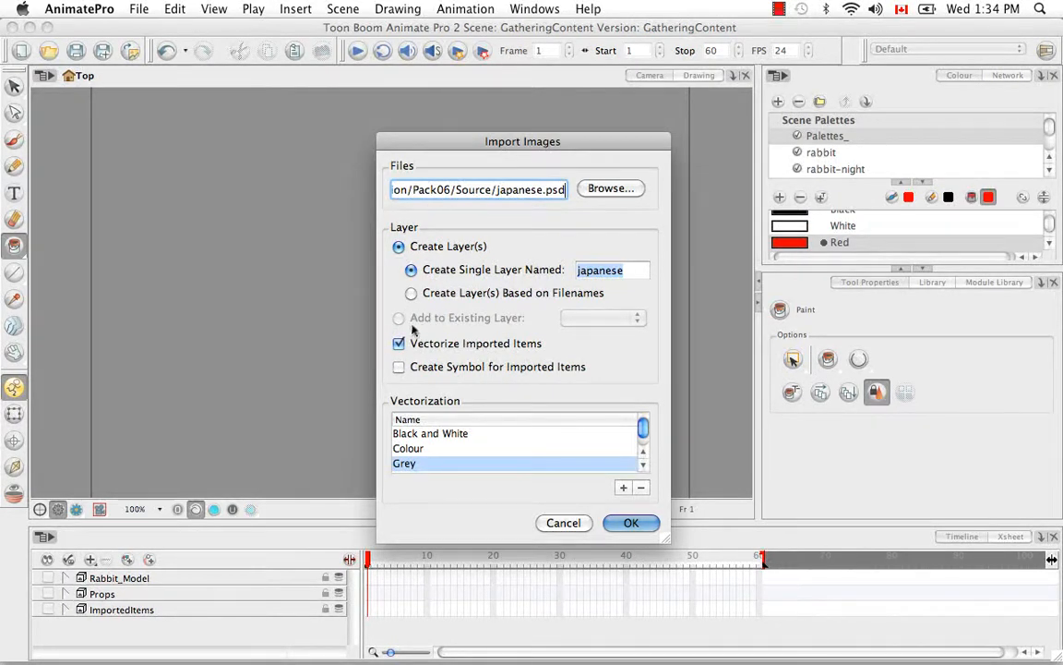
Step: Name the single import layer BG, turn off vectorization of imported items and accept the import settings
key("Tab")
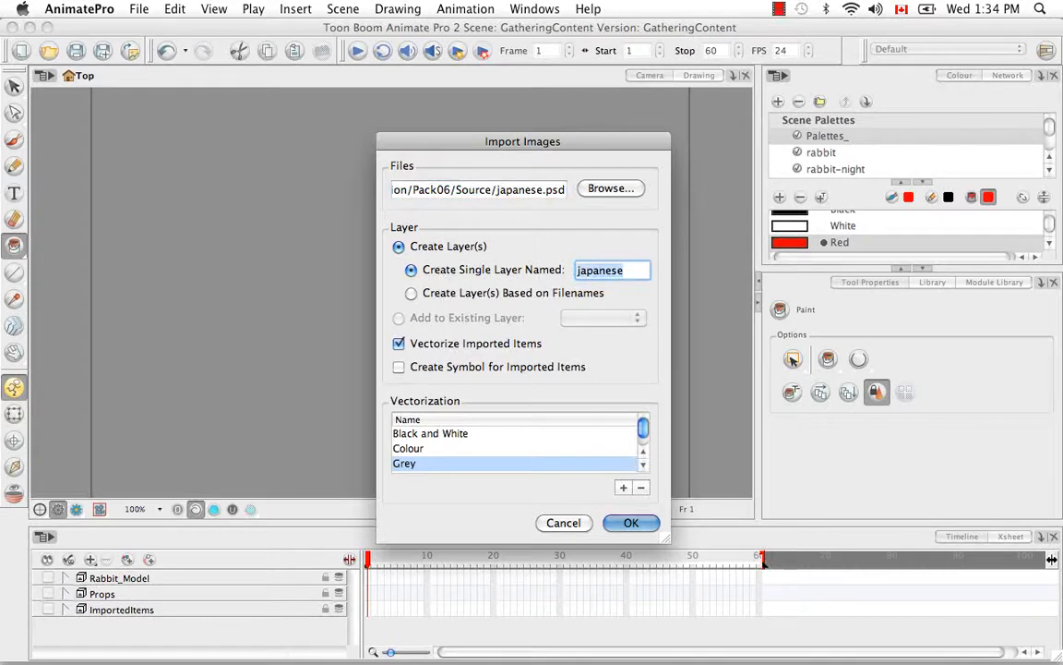
key("BackSpace")
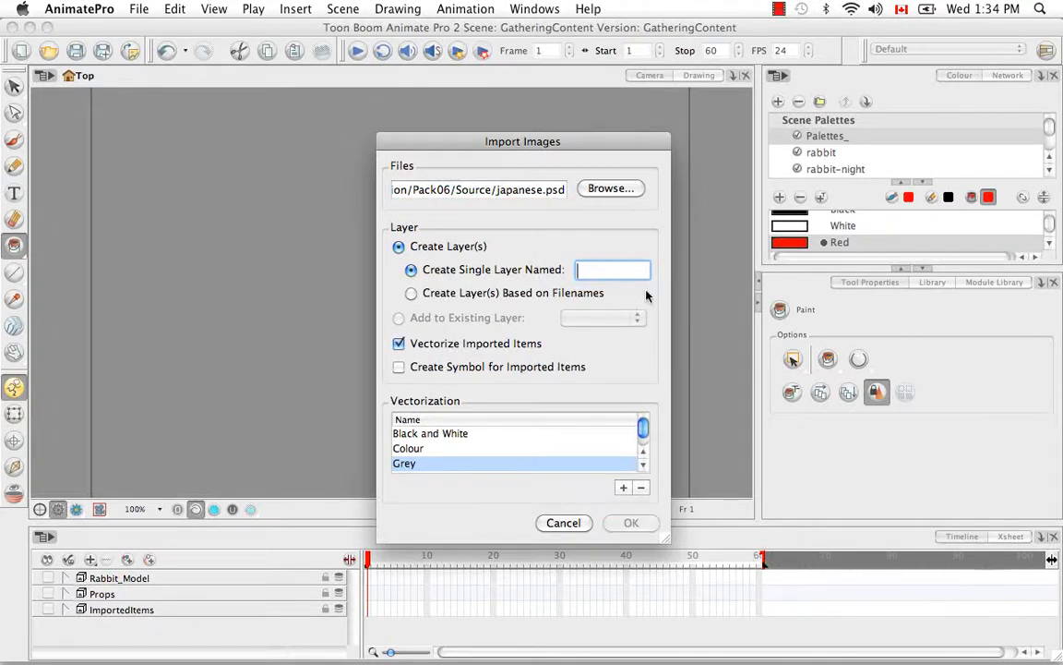
type("BG")
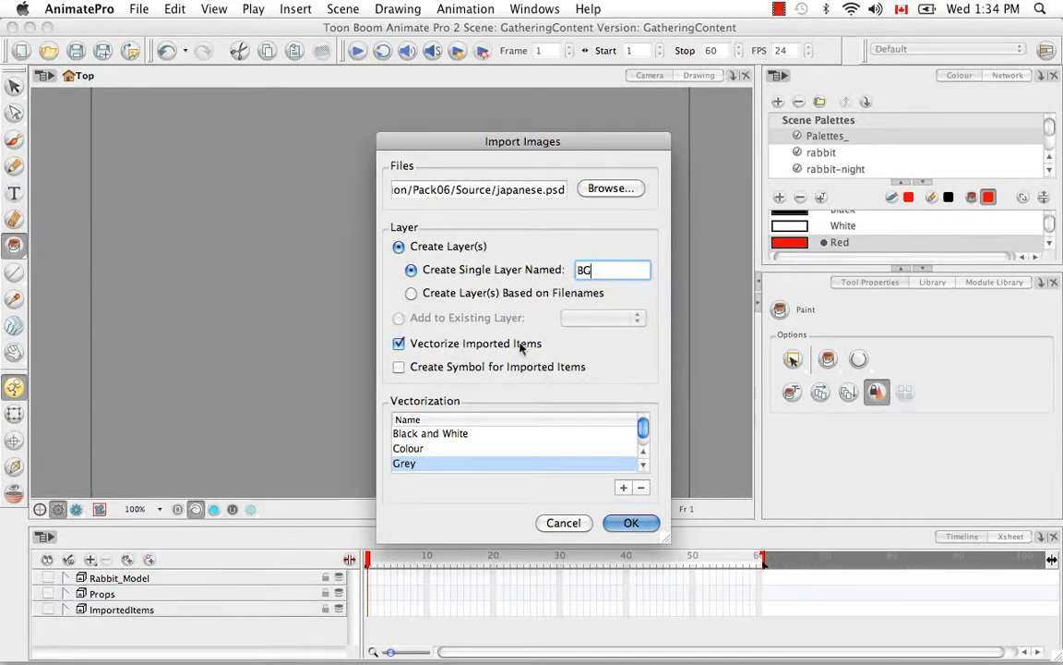
left_click(399, 344)
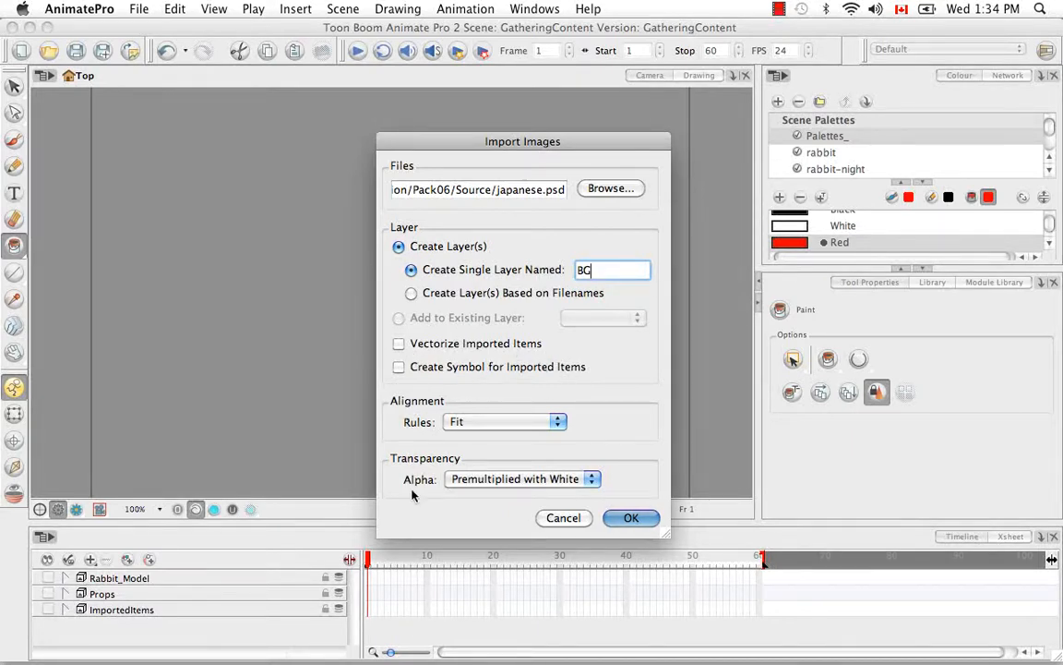
left_click(398, 344)
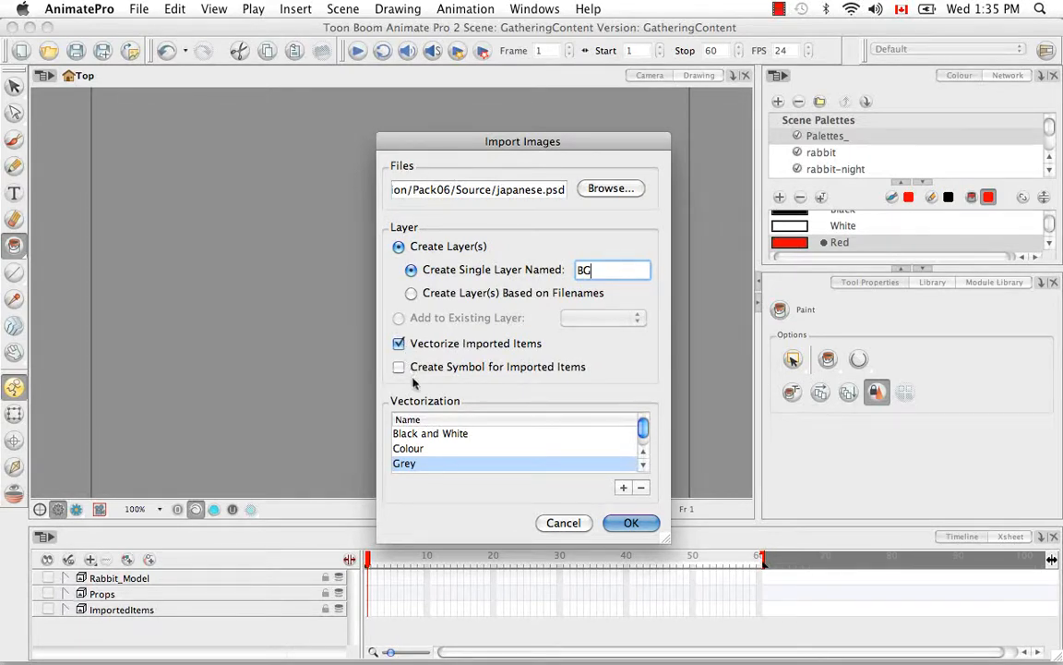
left_click(398, 344)
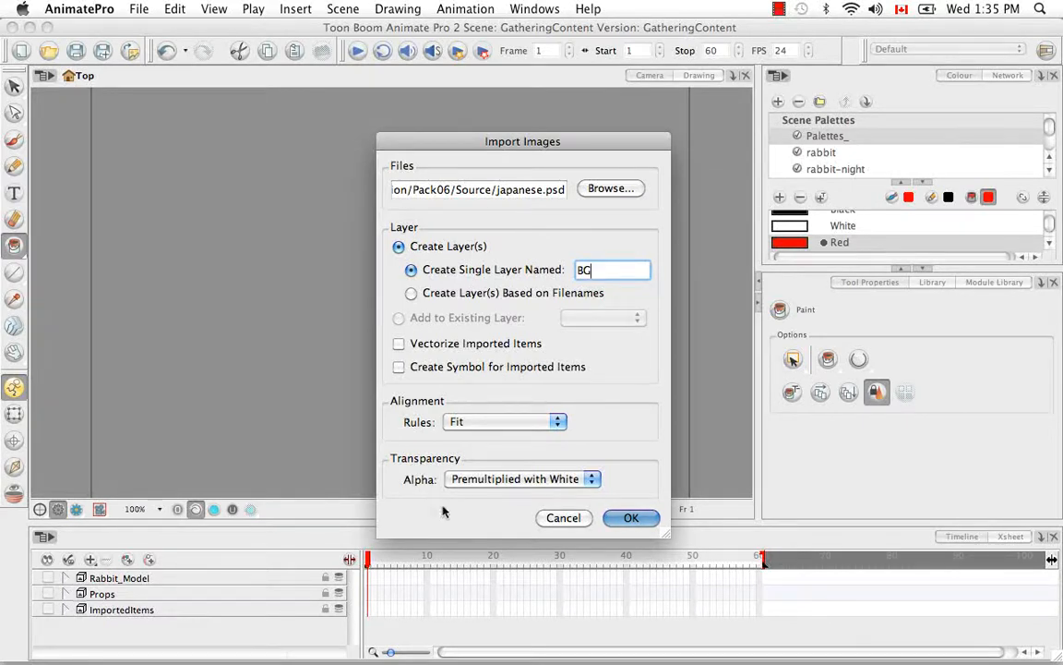
left_click(632, 518)
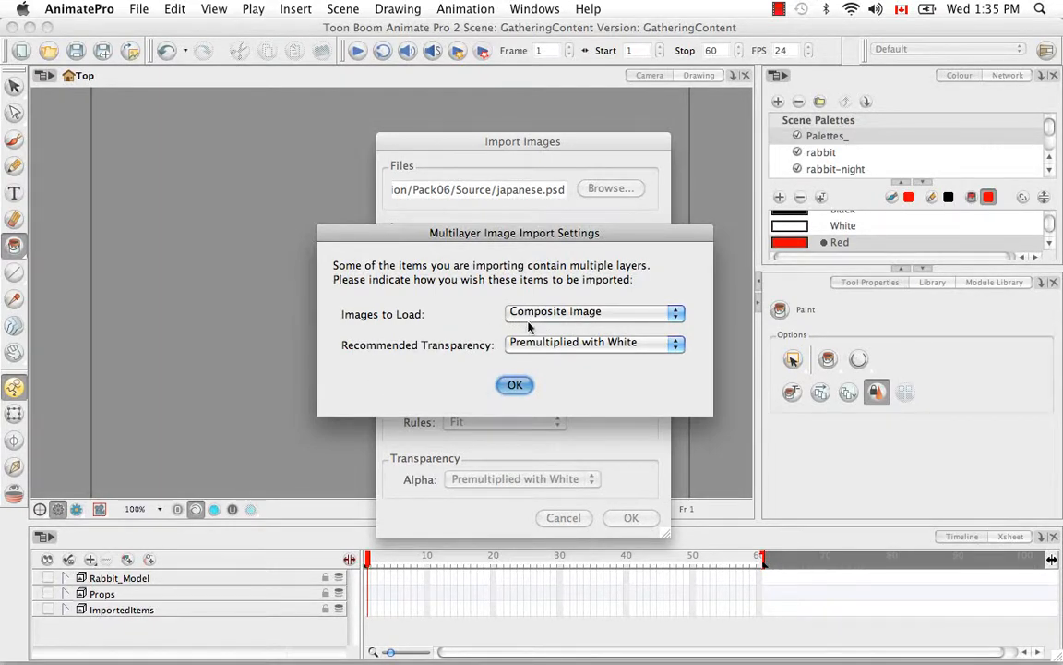
Step: Load the multilayer file as All Layer Images with Straight transparency and complete the import
left_click(675, 313)
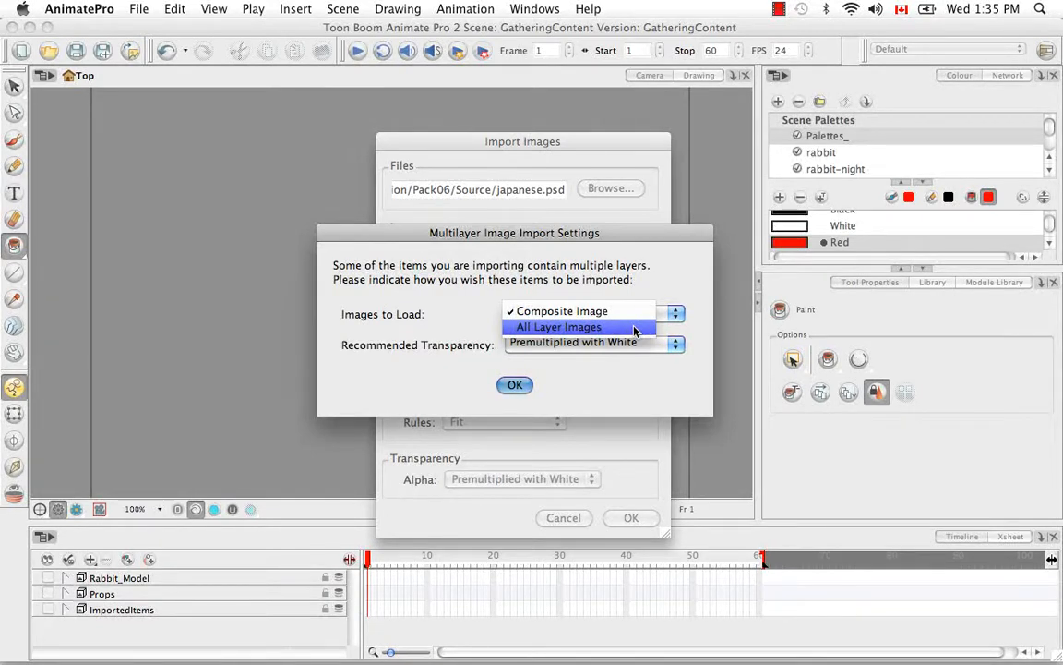
left_click(634, 328)
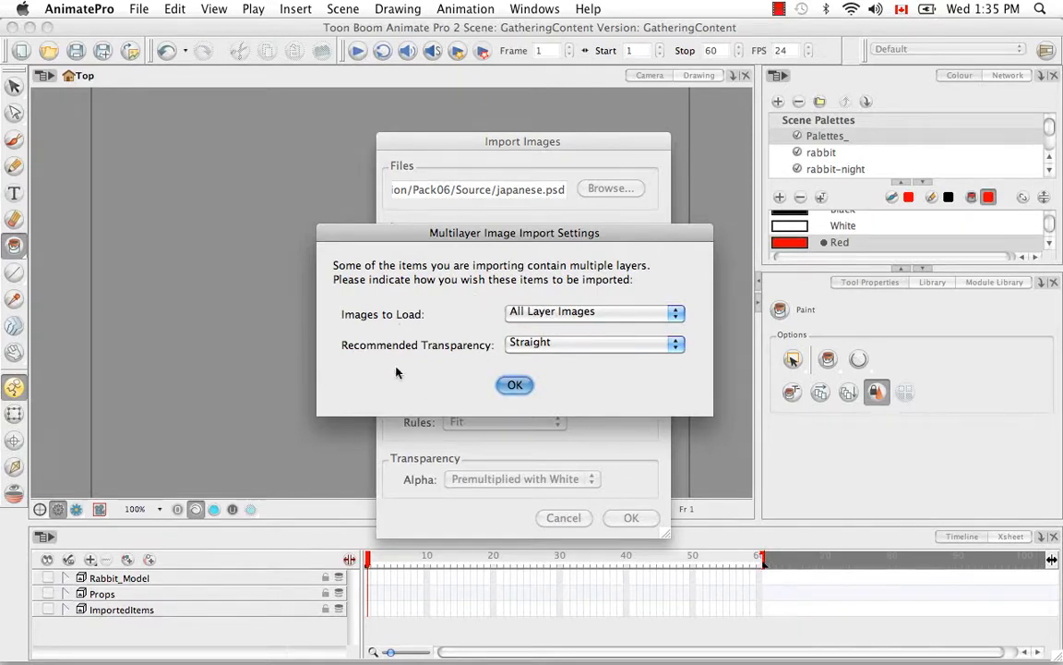
left_click(680, 344)
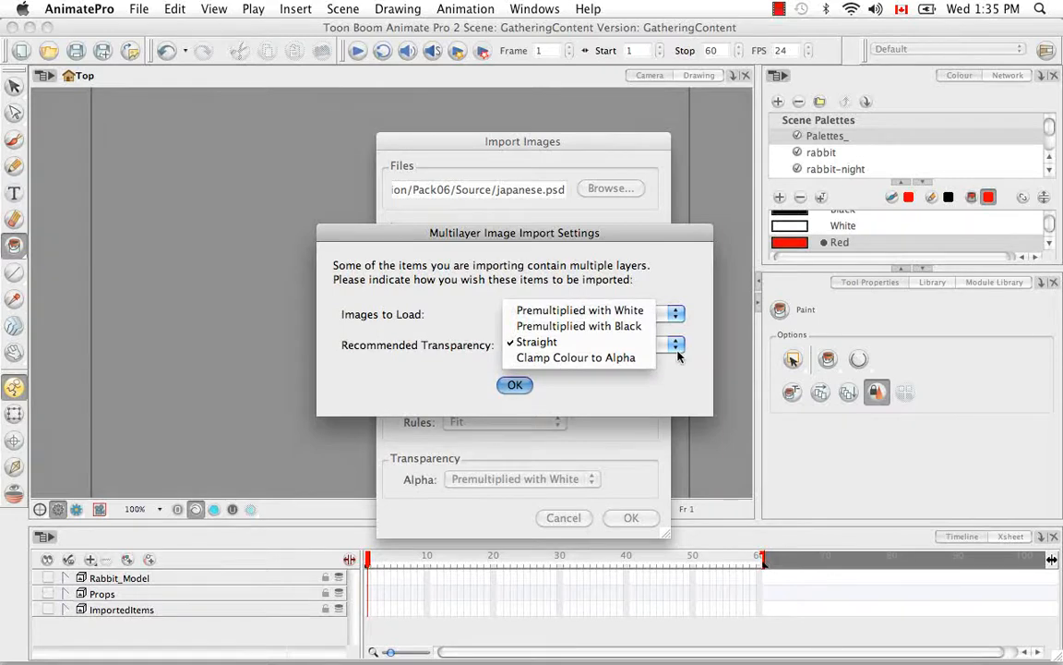
left_click(680, 362)
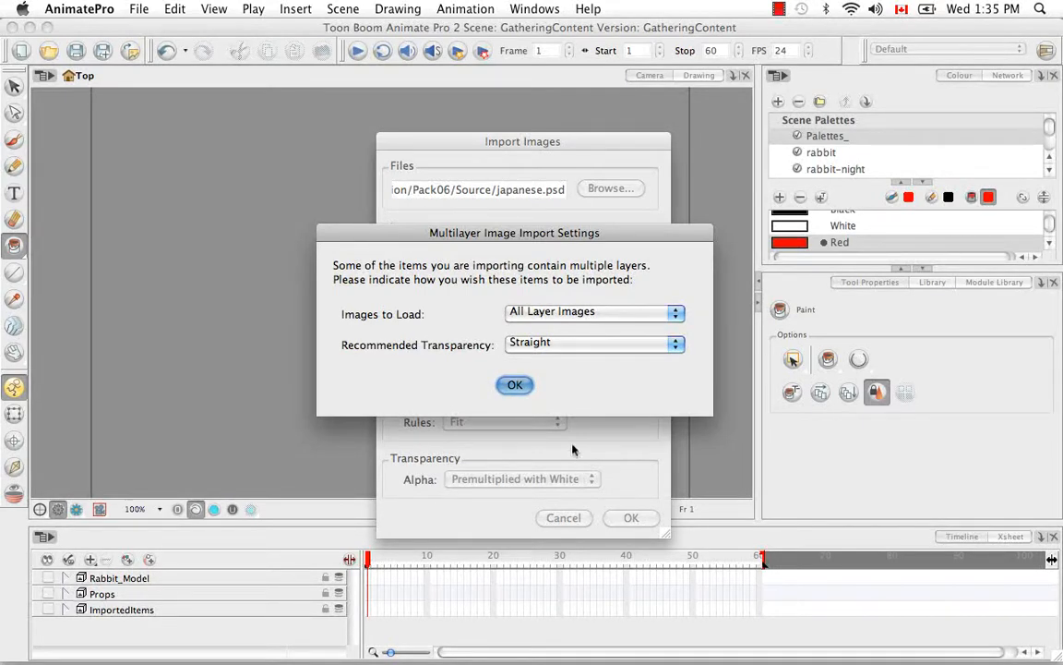
left_click(510, 384)
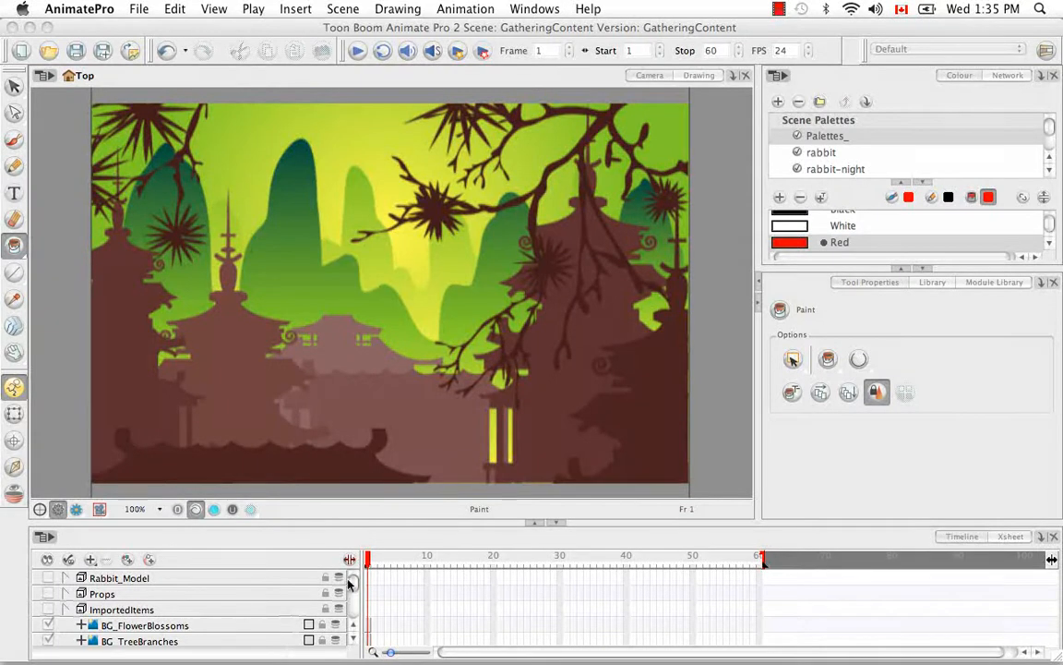
Step: Enlarge the timeline area and inspect the imported BG layers by toggling individual layers' visibility off and on
left_click_drag(473, 523, 470, 478)
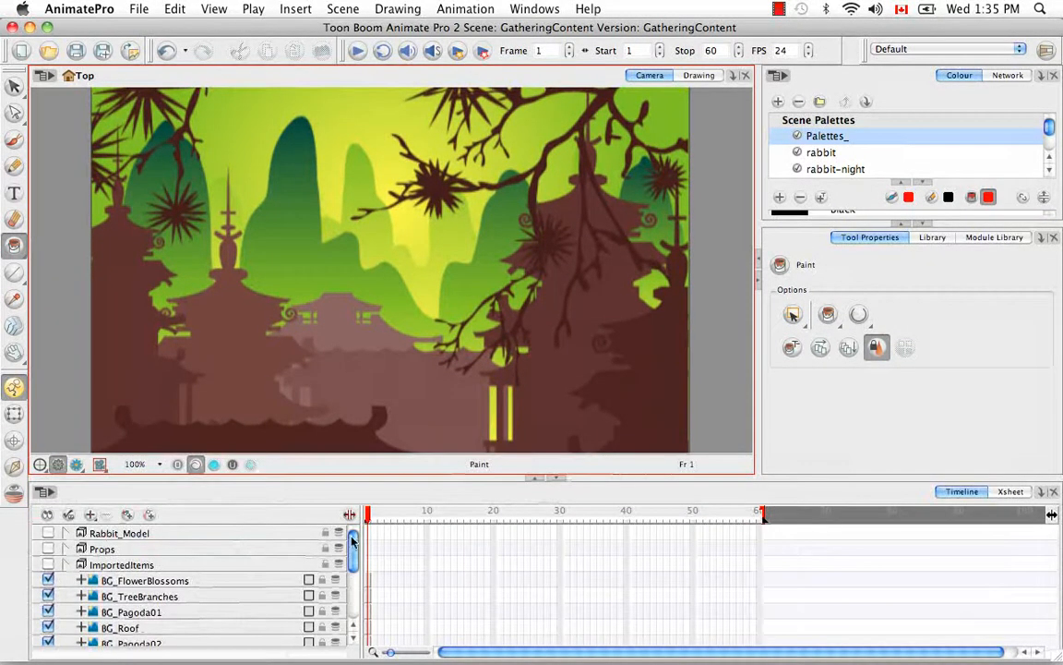
mouse_move(351, 544)
left_mouse_down()
mouse_move(350, 595)
mouse_move(353, 545)
left_mouse_up()
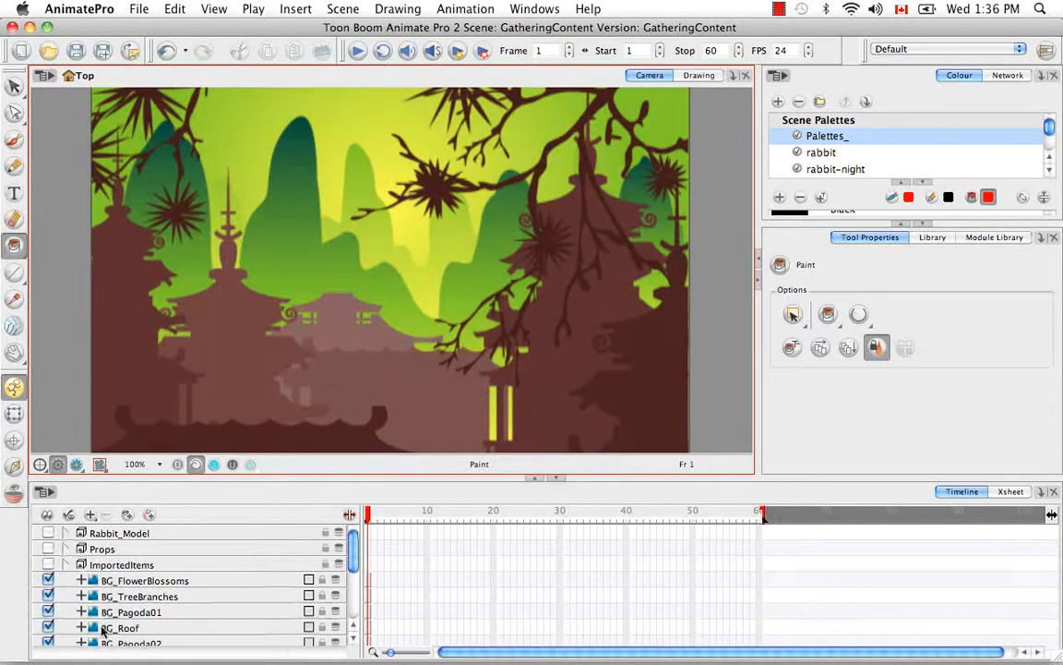
left_click(48, 597)
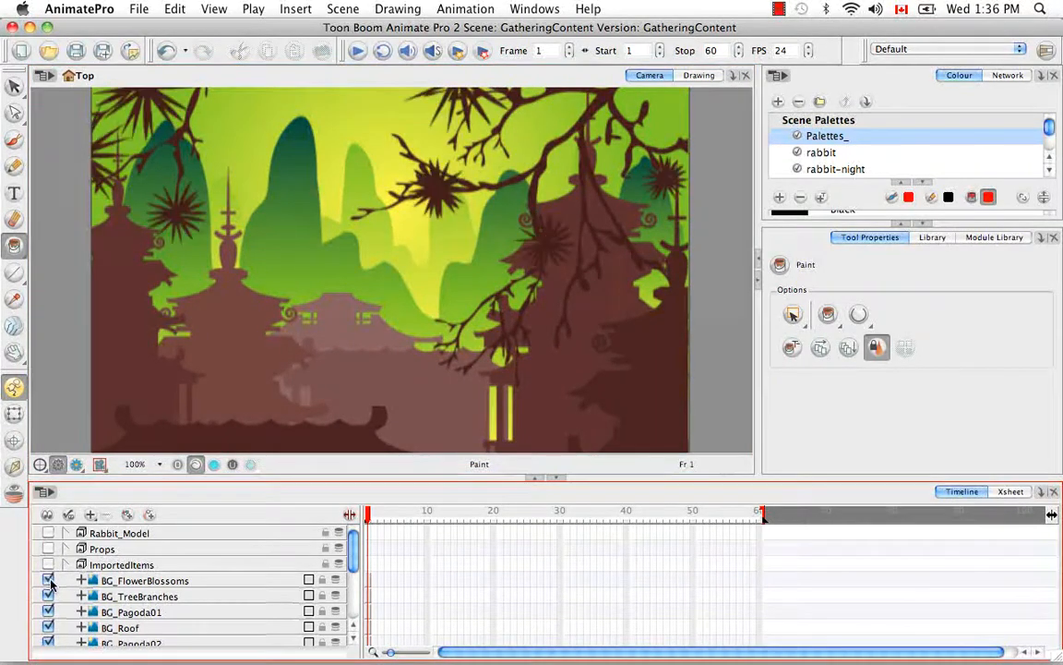
left_click(48, 596)
left_click(48, 612)
left_click(48, 612)
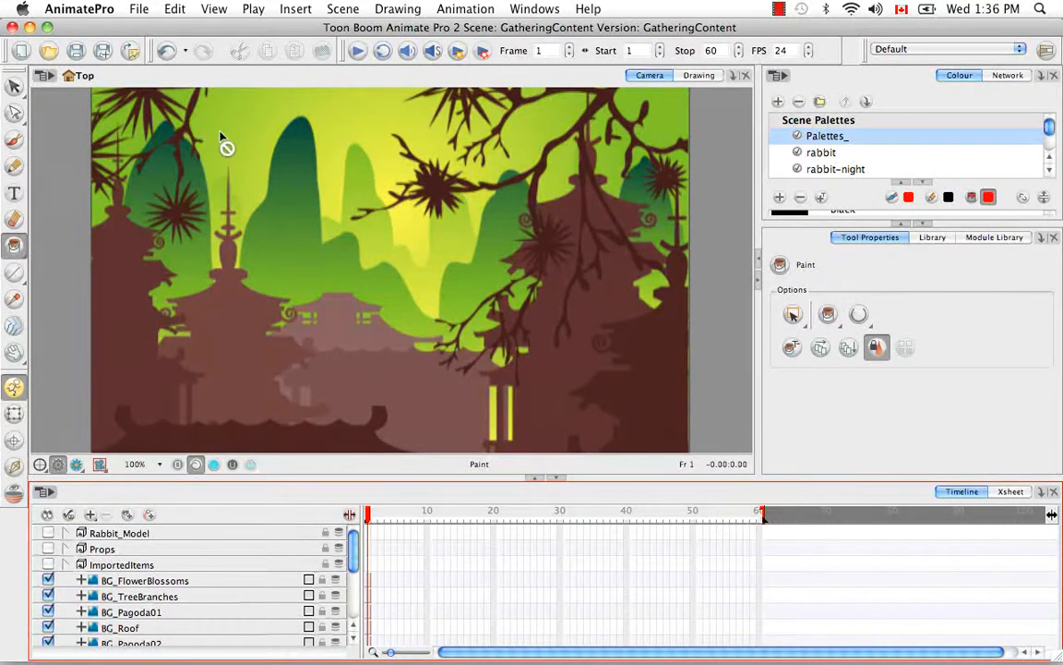
Step: Preview the imported background in the Render View and return to the OpenGL View
left_click(75, 466)
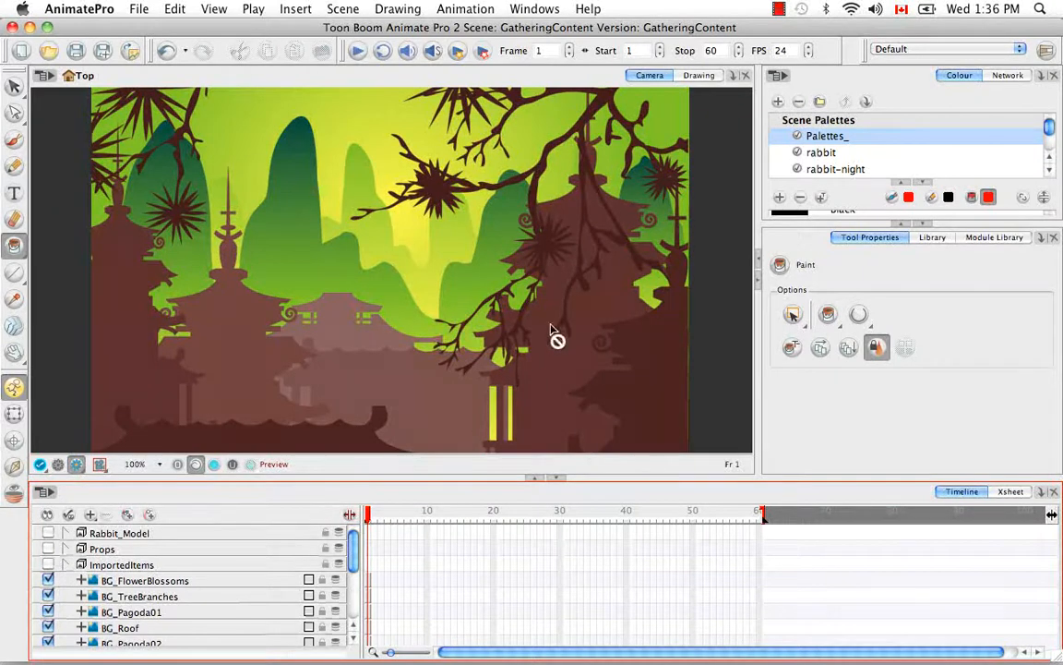
left_click(57, 464)
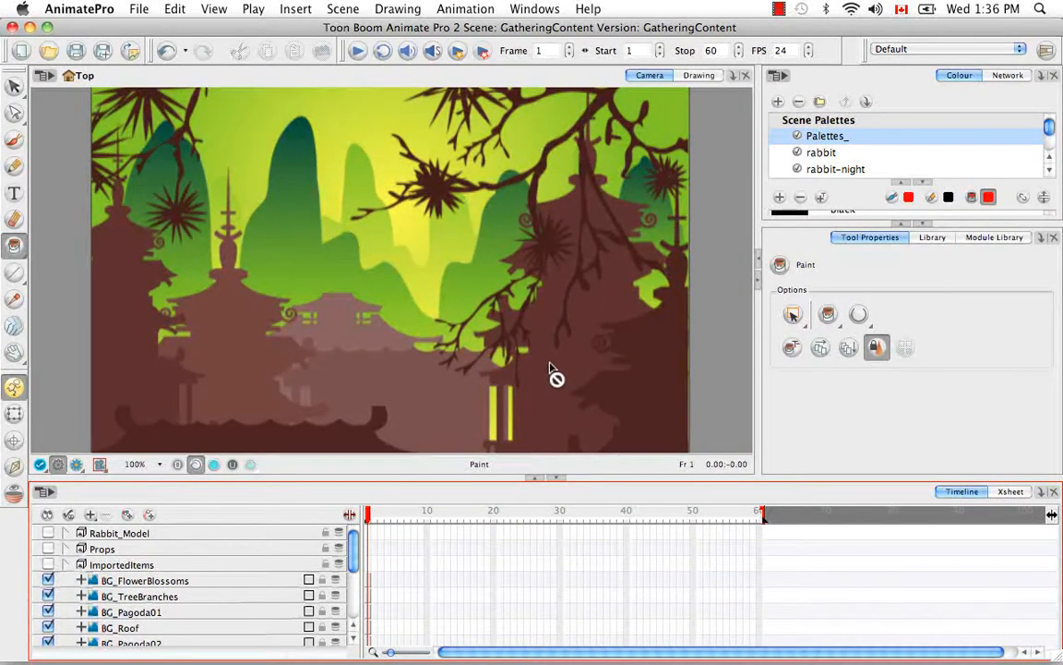